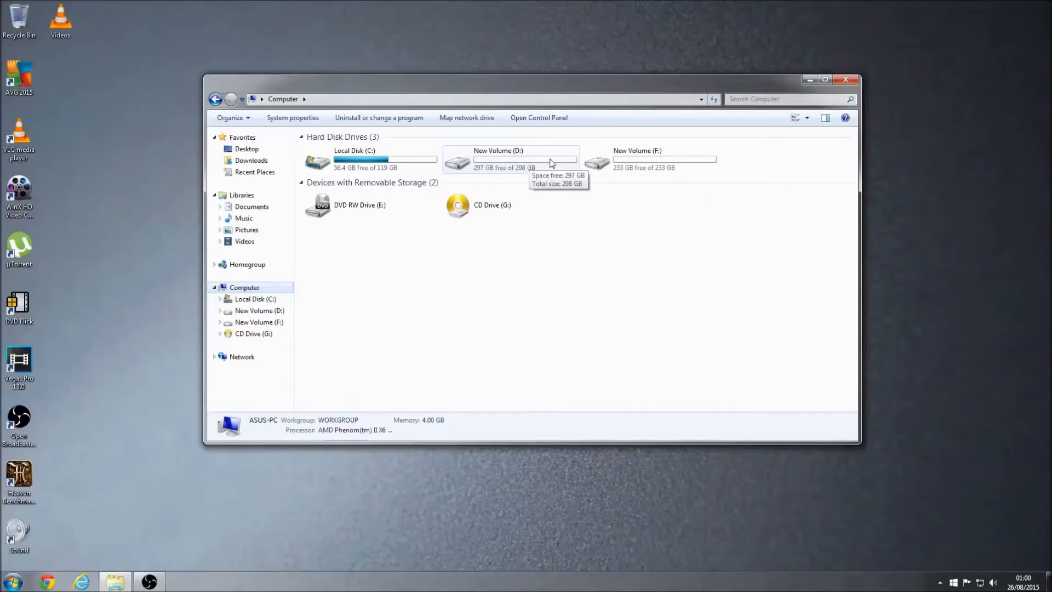
Close the drive overview window and open the Computer Management console for this computer
left_click(845, 80)
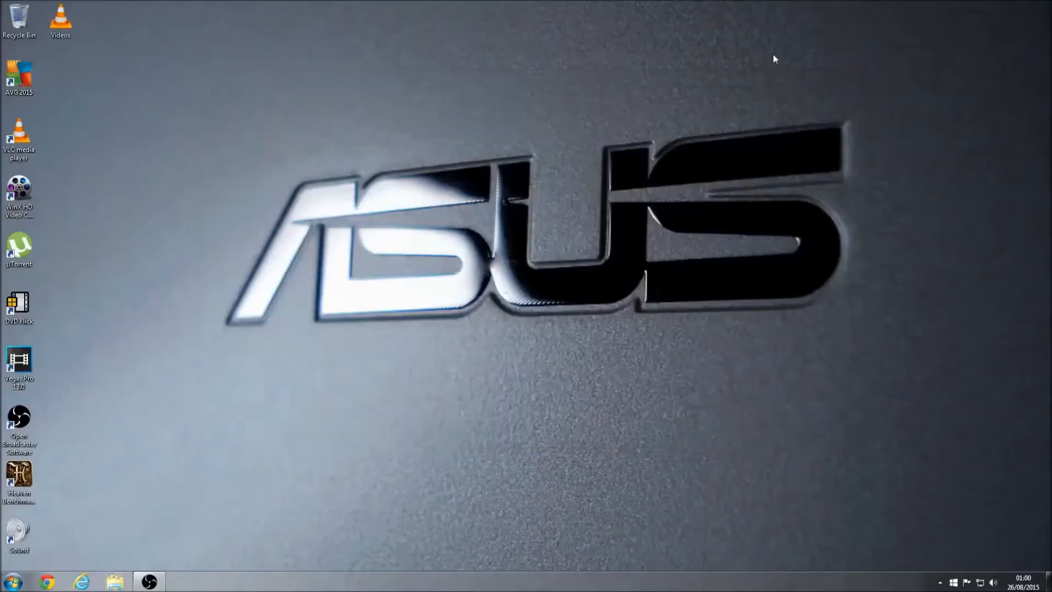
left_click(12, 583)
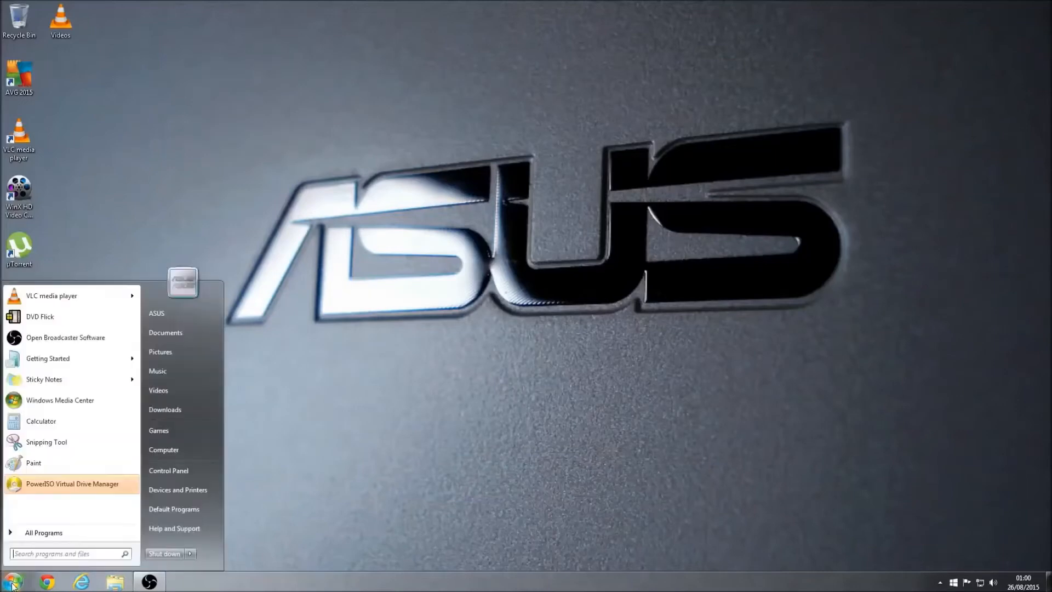
right_click(197, 449)
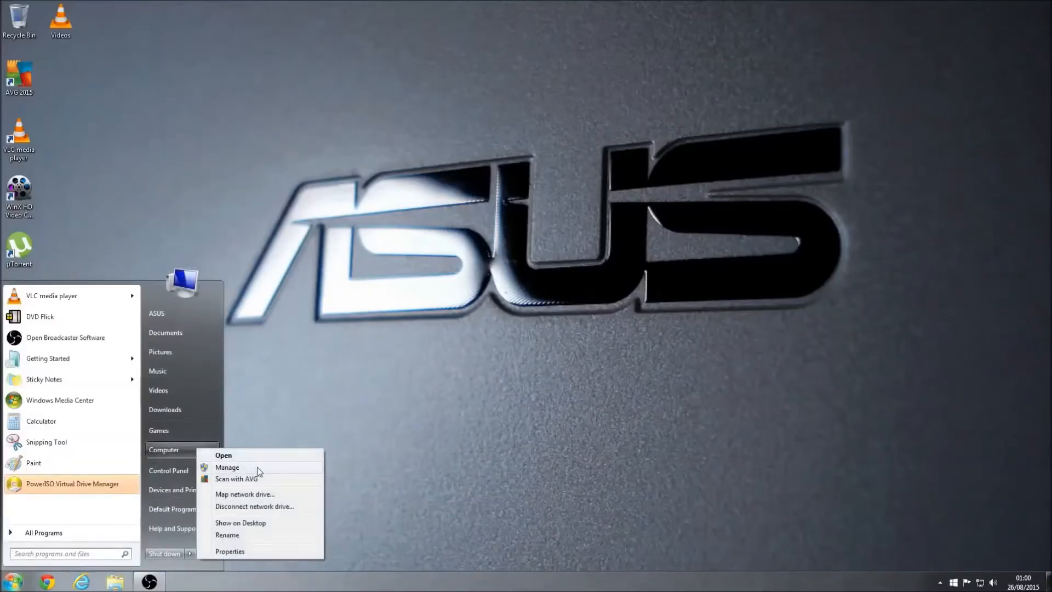
left_click(265, 471)
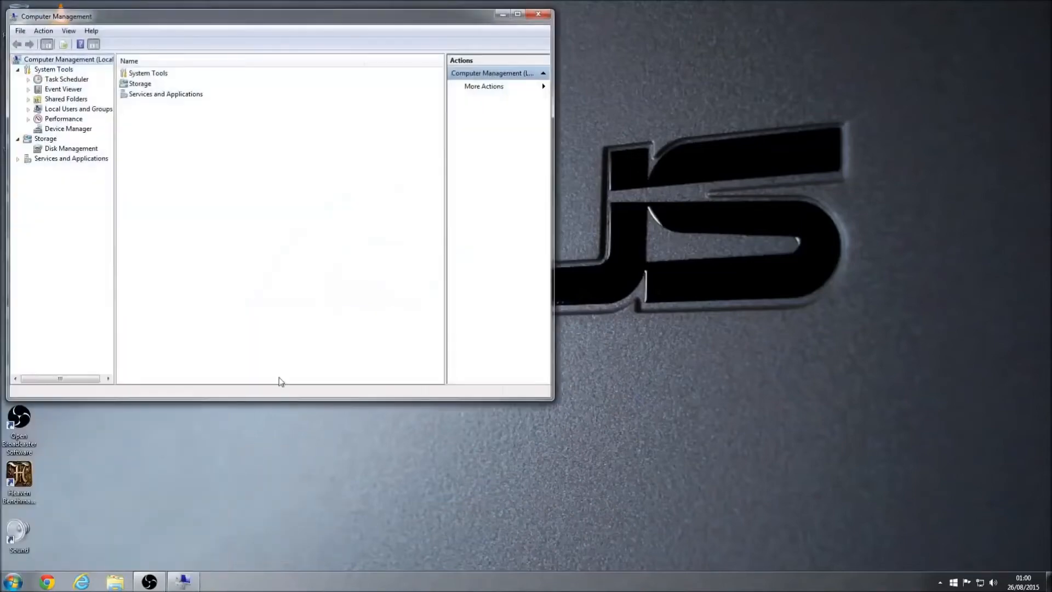
Enlarge and reposition the Computer Management window and show Disk Management
left_click_drag(100, 22, 183, 70)
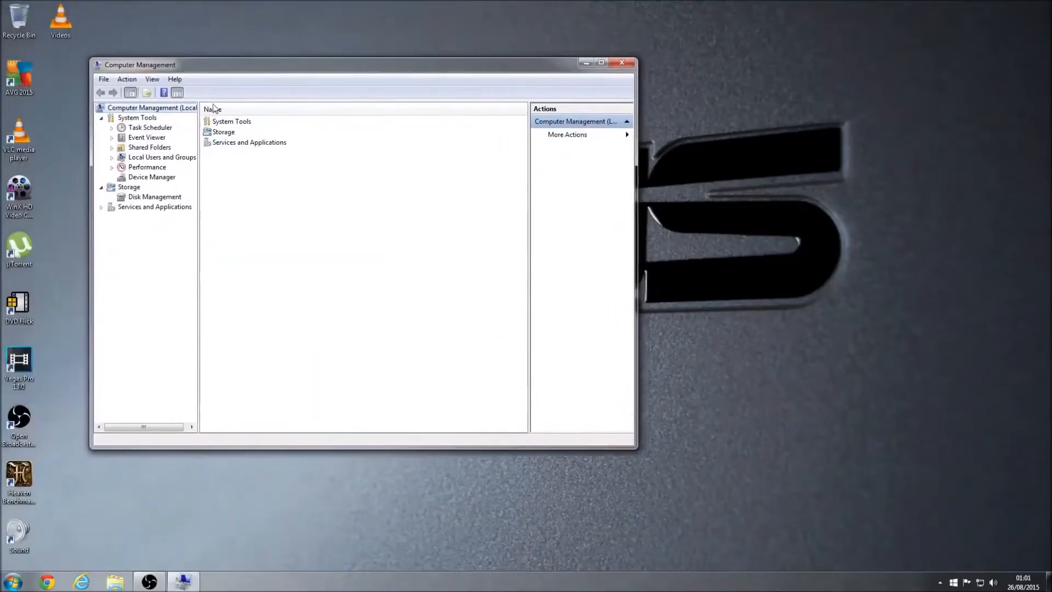
left_click_drag(637, 448, 971, 525)
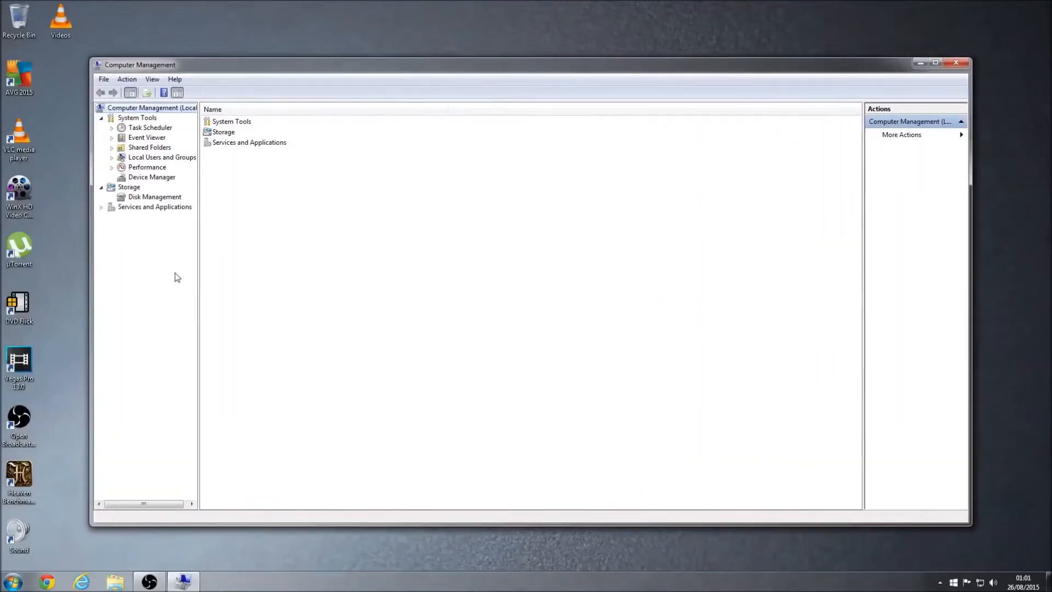
left_click(156, 198)
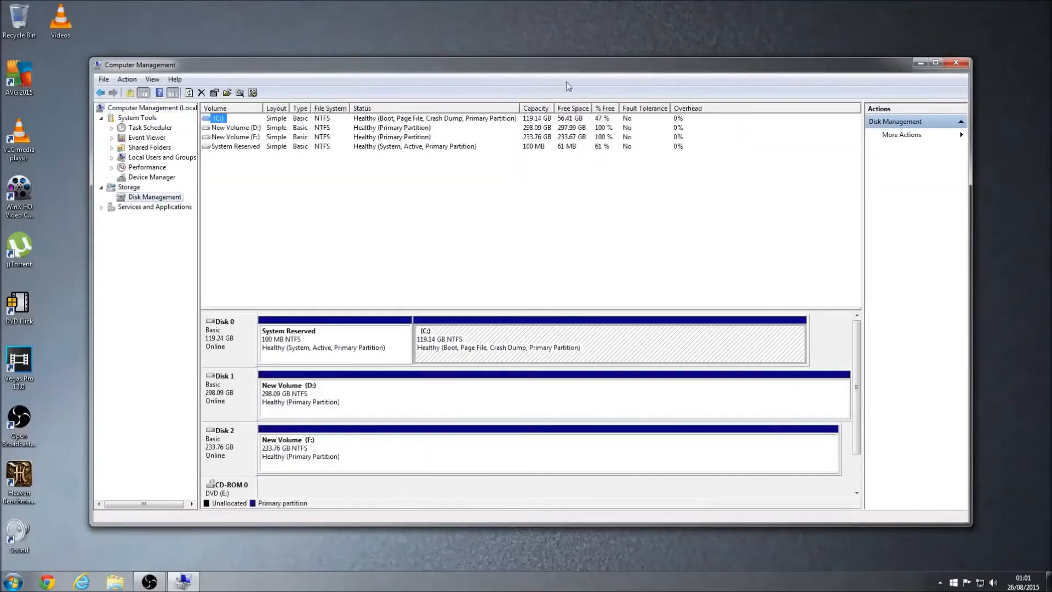
left_click_drag(531, 71, 524, 48)
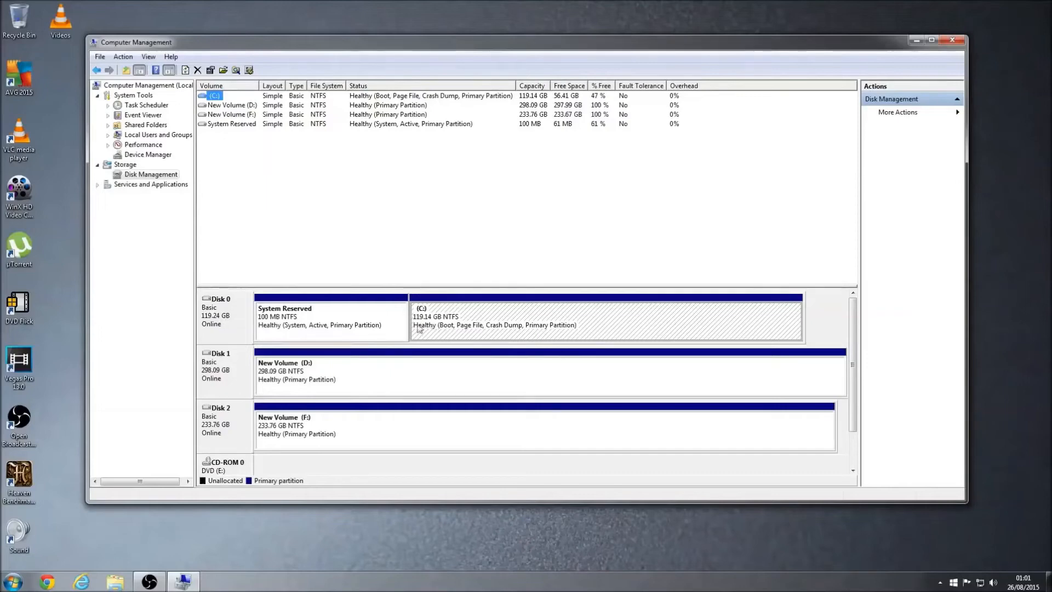
Delete the New Volume (D:) partition on Disk 1, accepting the loss of its data
left_click(236, 378)
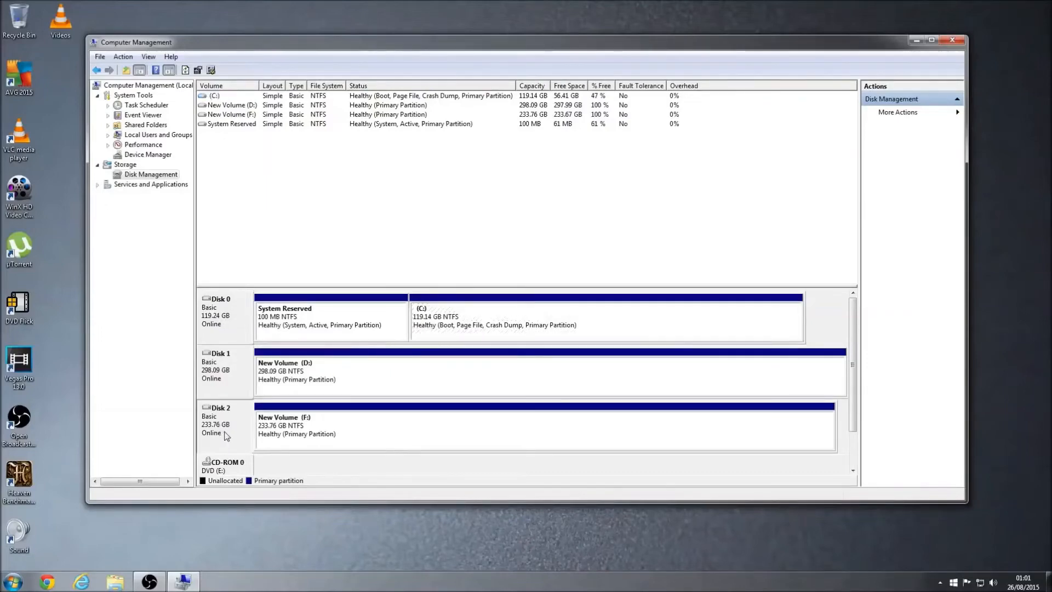
left_click(242, 379)
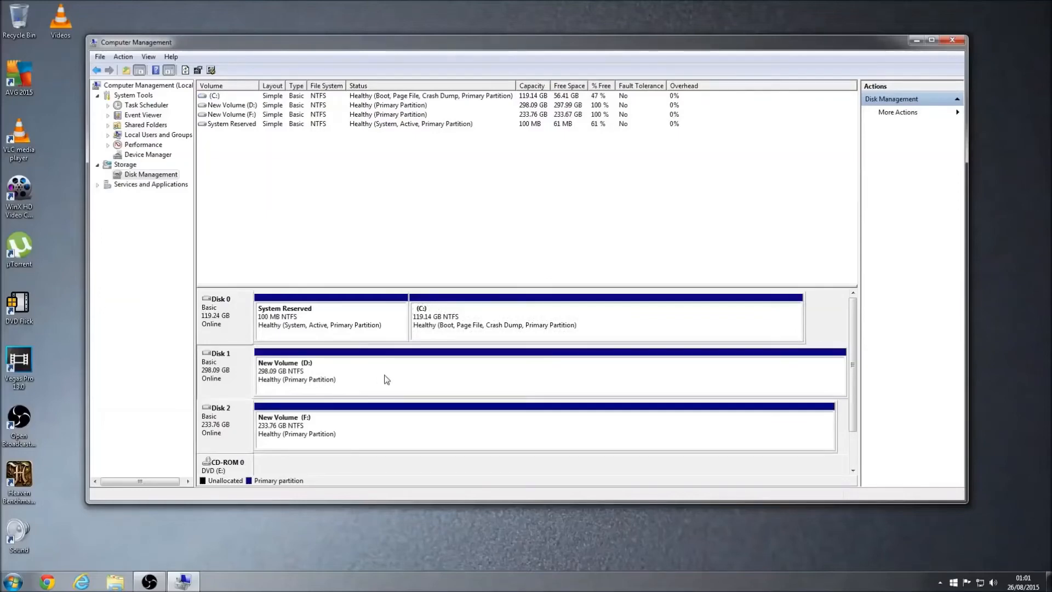
left_click(422, 374)
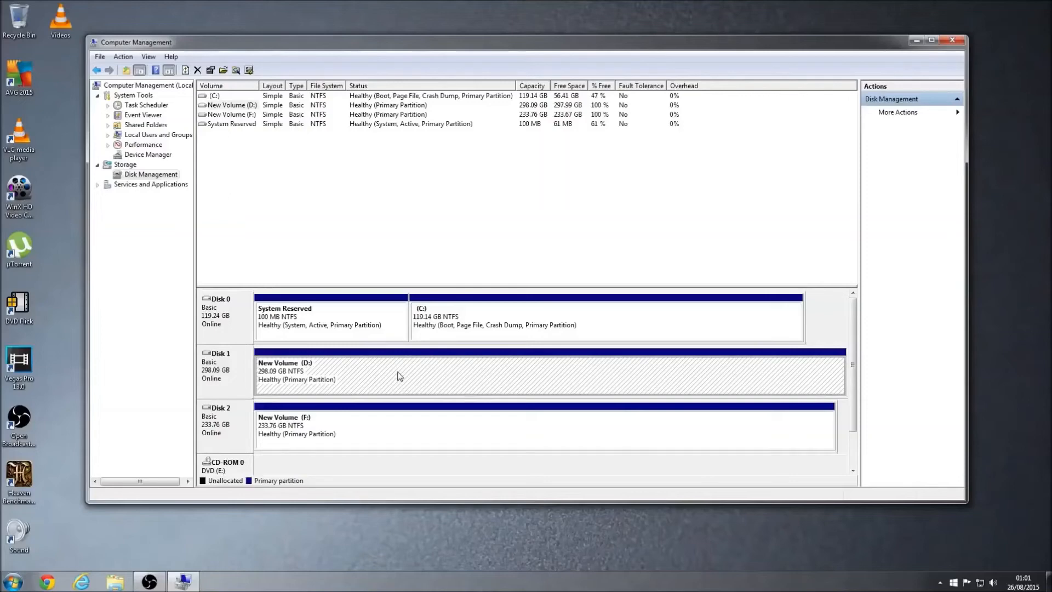
right_click(400, 375)
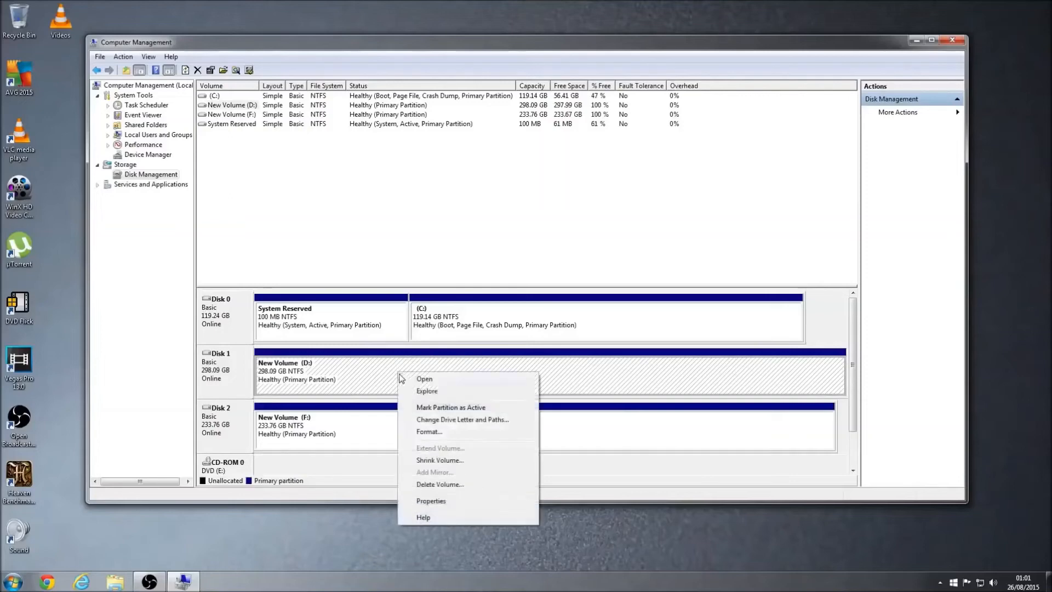
left_click(468, 484)
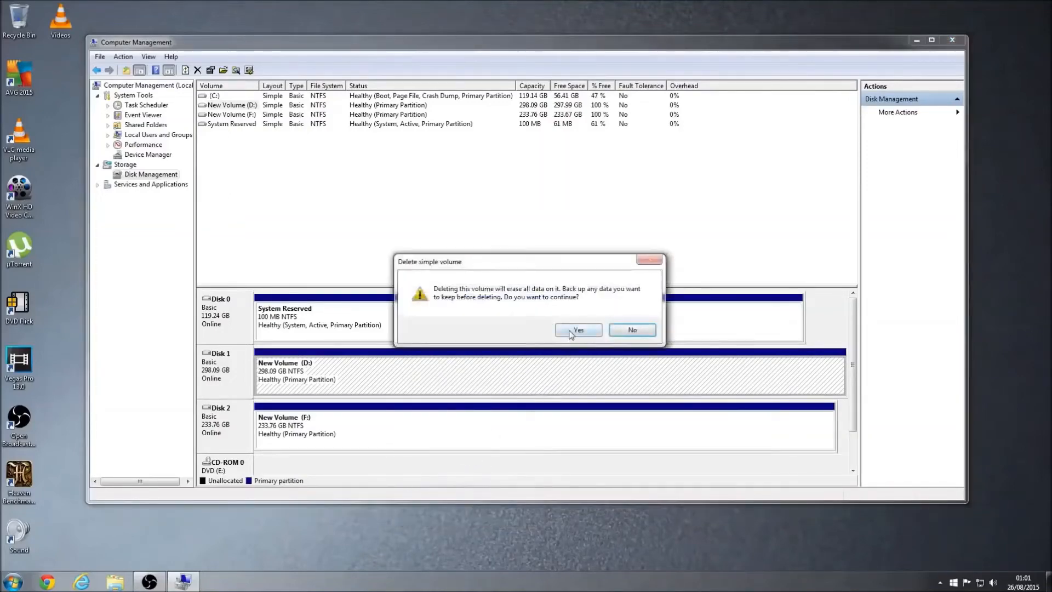
left_click(571, 331)
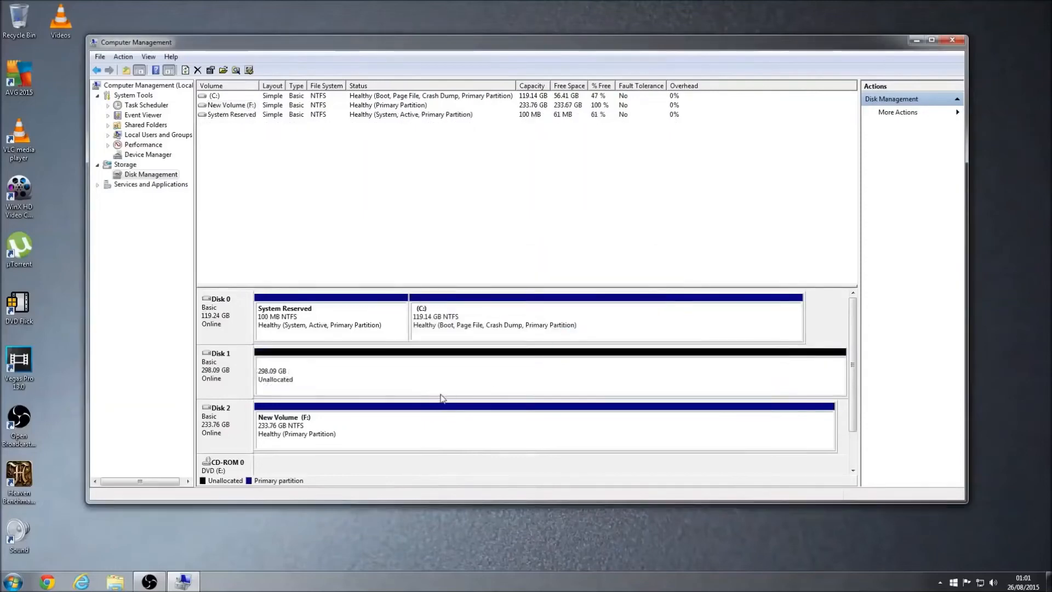
Delete the New Volume (F:) partition on Disk 2, accepting the loss of its data
right_click(386, 425)
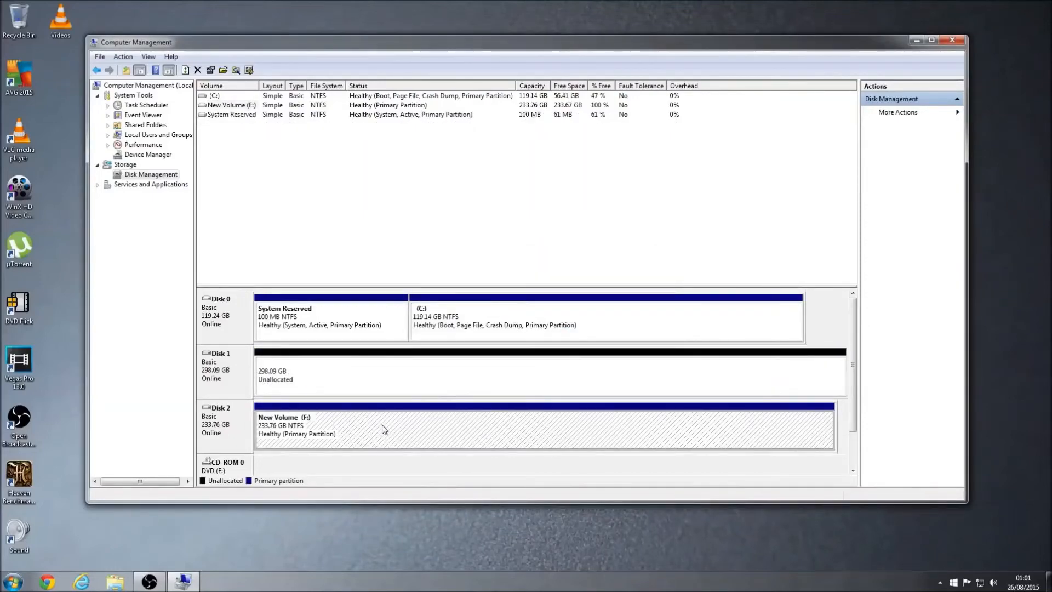
left_click(429, 383)
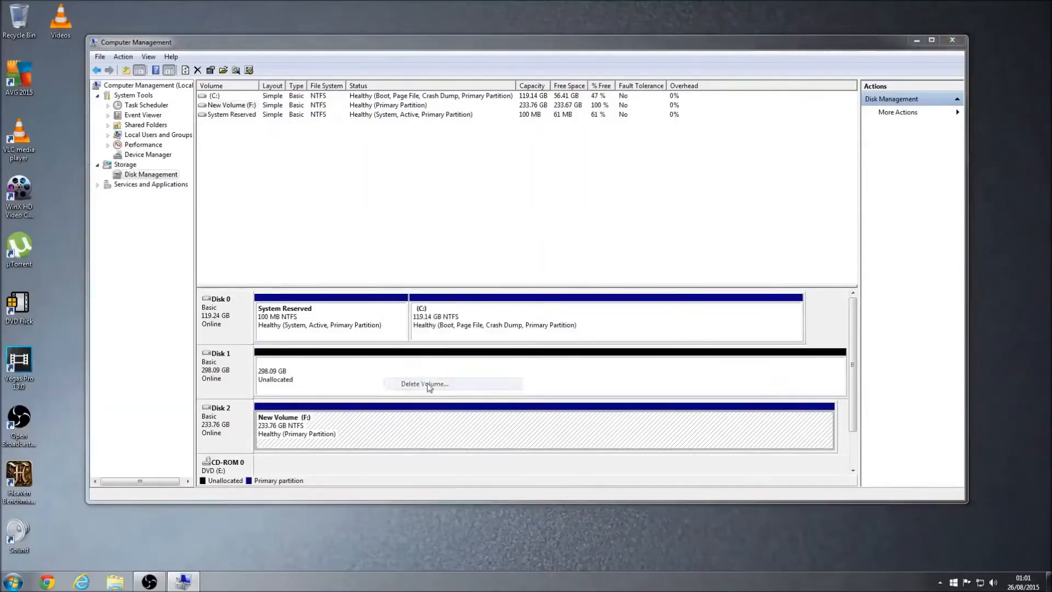
left_click(571, 331)
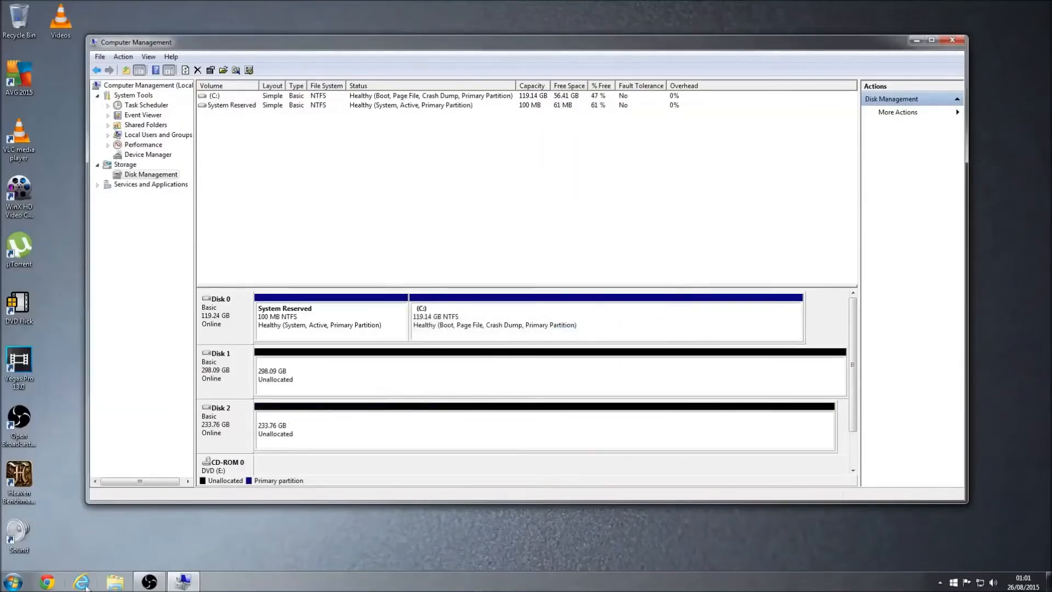
Check the list of hard disk drives in the Computer window and close it again
left_click(12, 581)
left_click(189, 450)
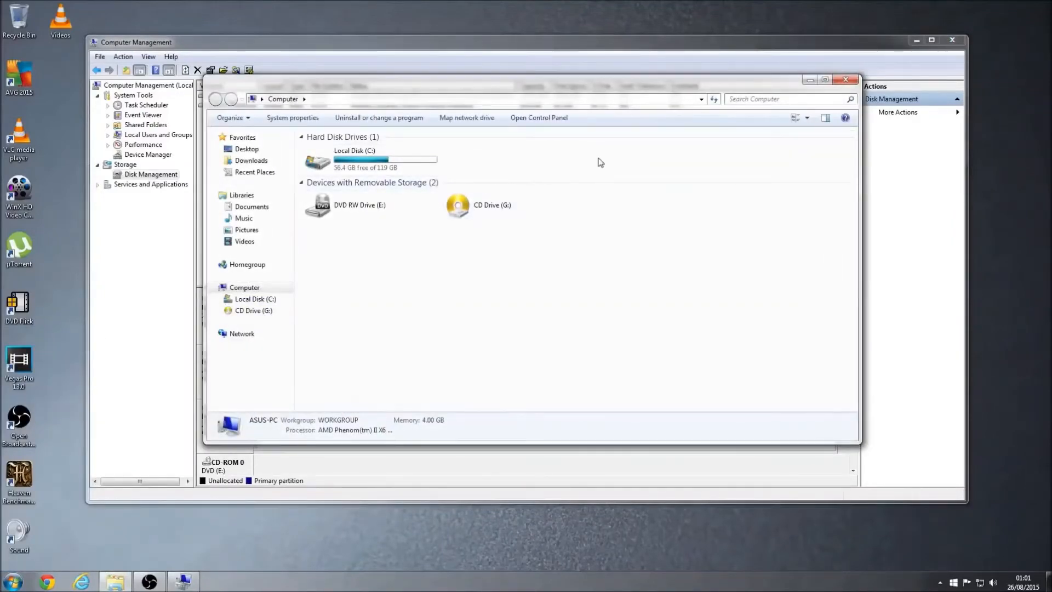
left_click(845, 80)
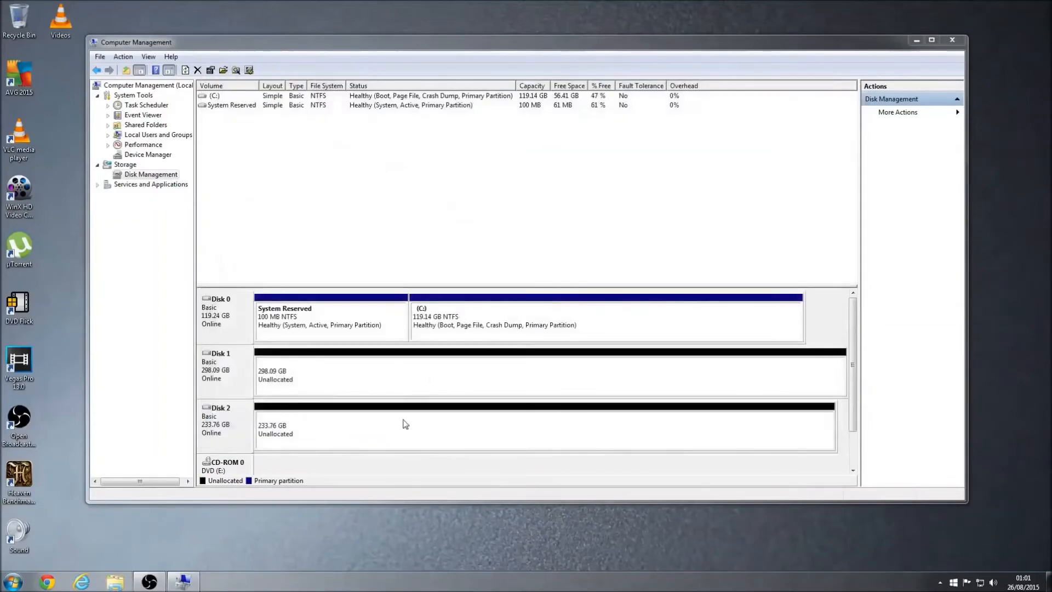
Start a new spanned volume from Disk 1's unallocated space and add Disk 2 to the selected disks at full size
left_click(392, 378)
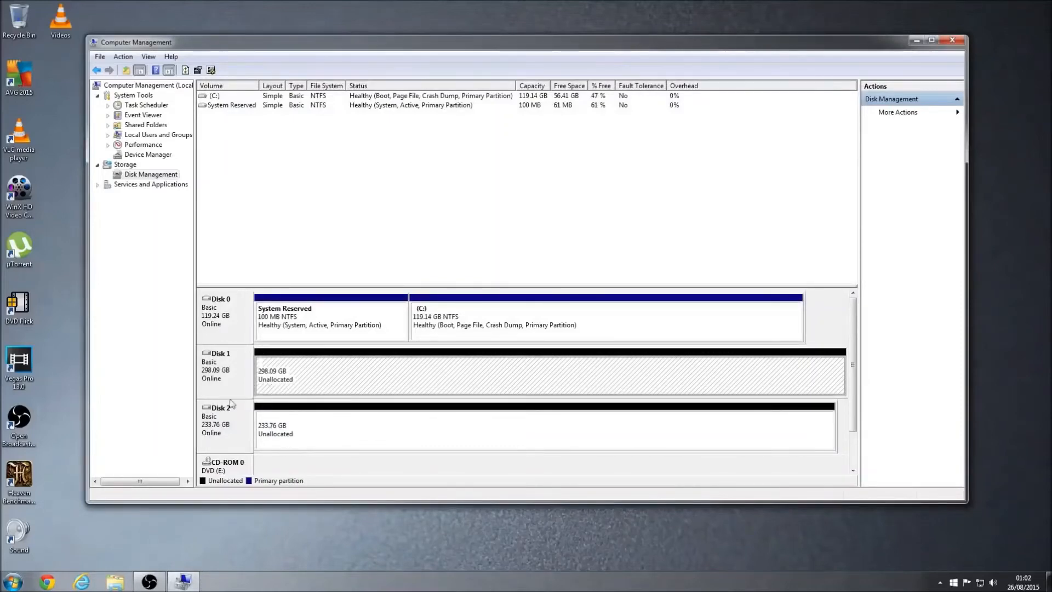
right_click(408, 377)
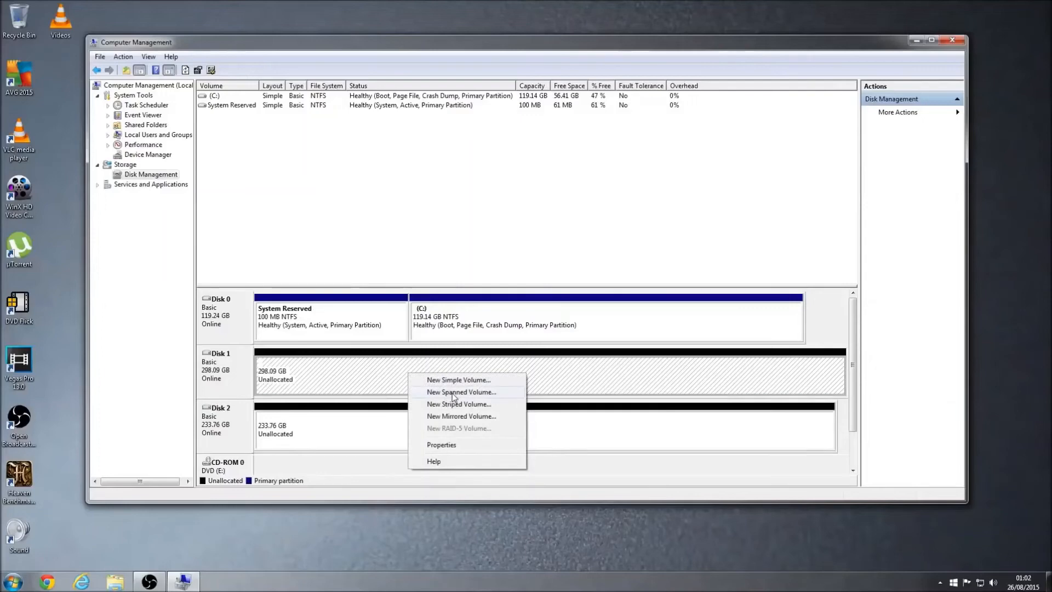
left_click(453, 392)
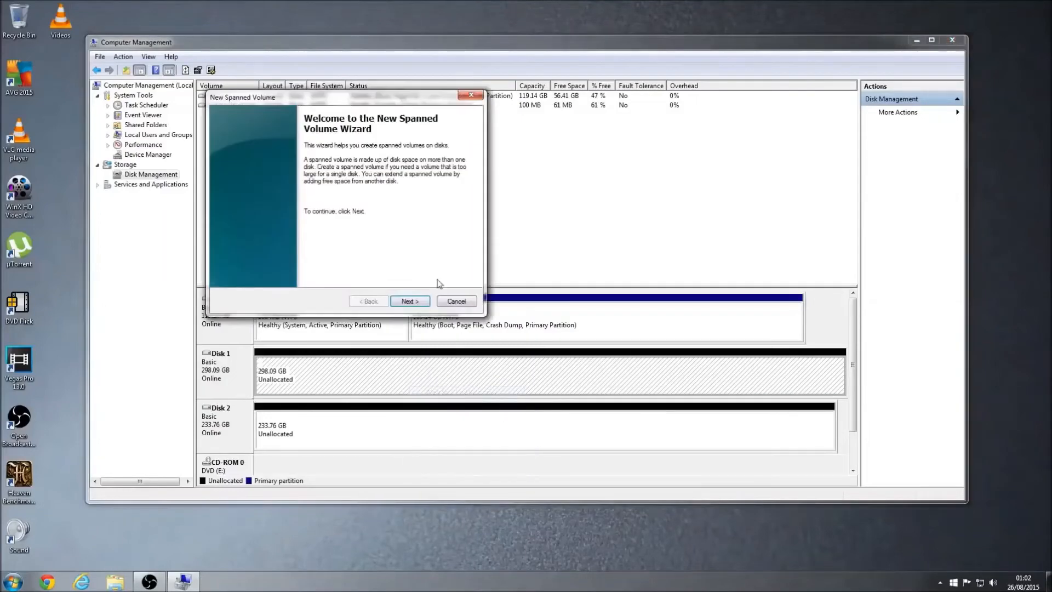
left_click_drag(335, 99, 373, 120)
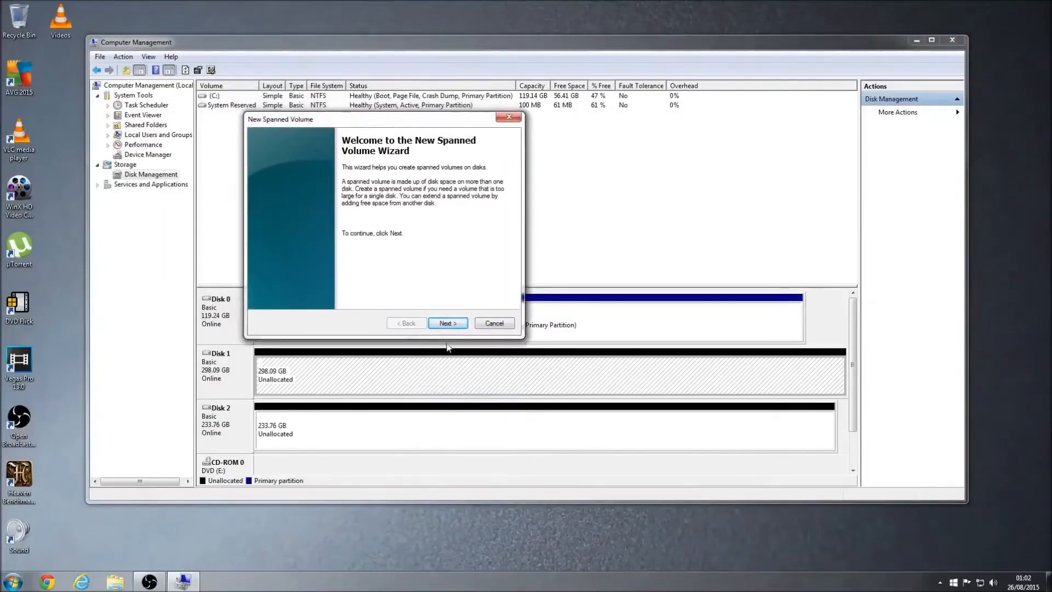
left_click(448, 324)
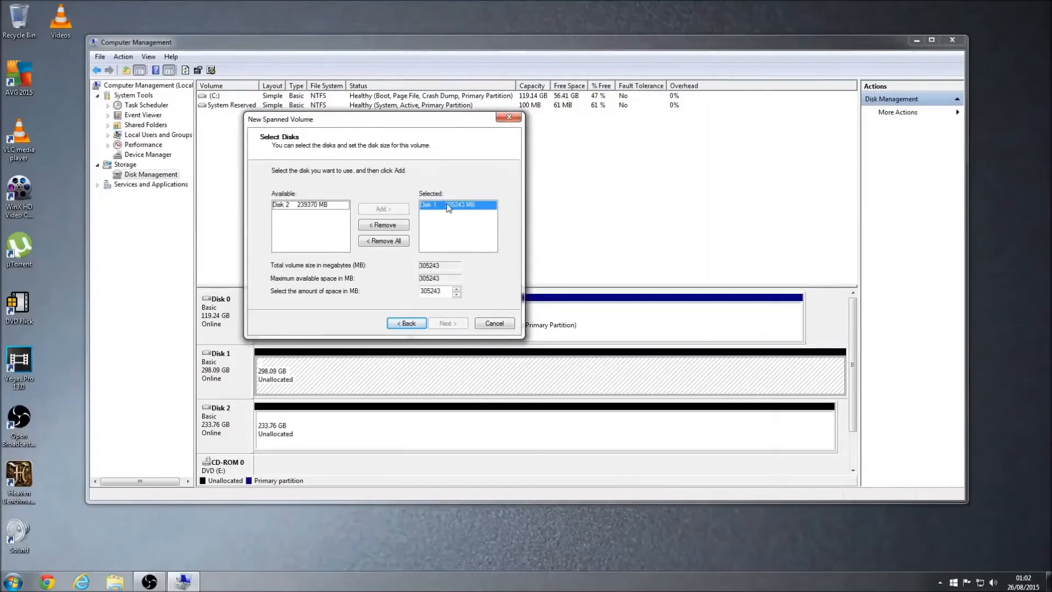
left_click(287, 207)
left_click(379, 210)
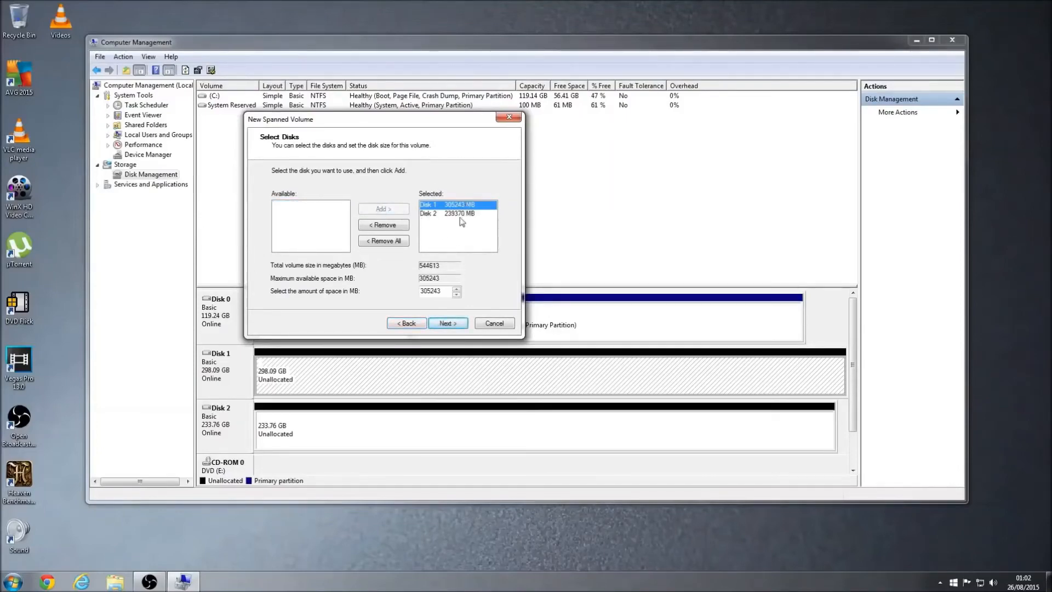
left_click(448, 324)
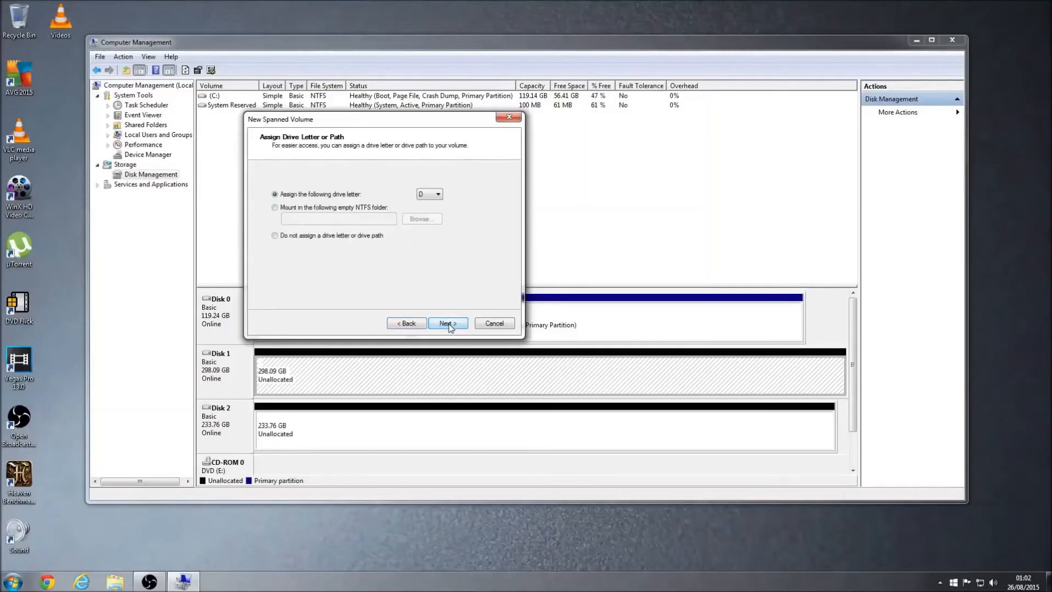
Create the spanned volume with drive letter D, NTFS quick format and label New Volume, accepting conversion to dynamic disks
left_click(448, 323)
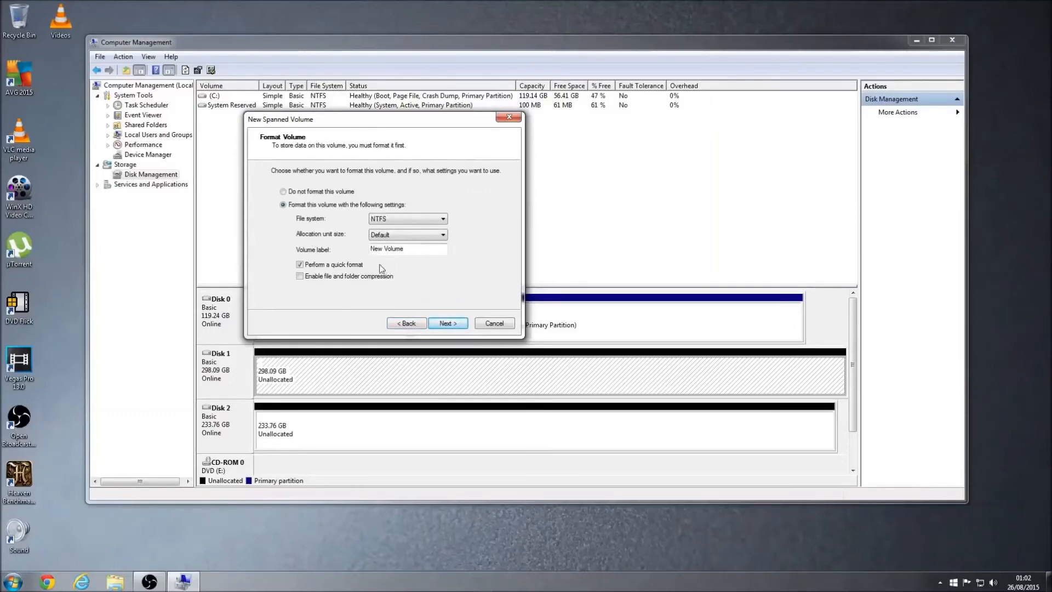
left_click_drag(413, 251, 356, 258)
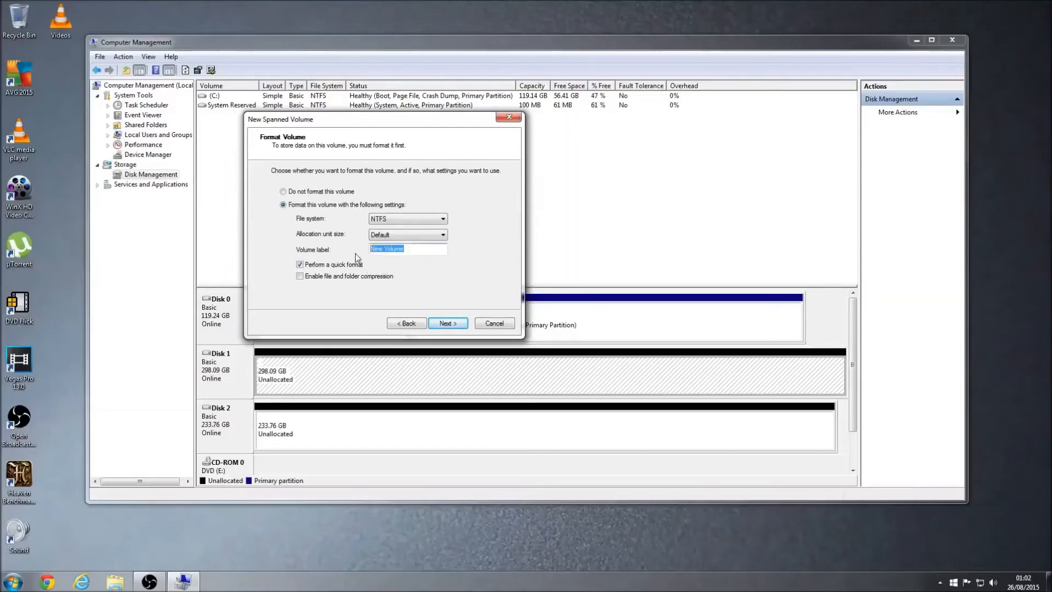
left_click(426, 251)
left_click(448, 324)
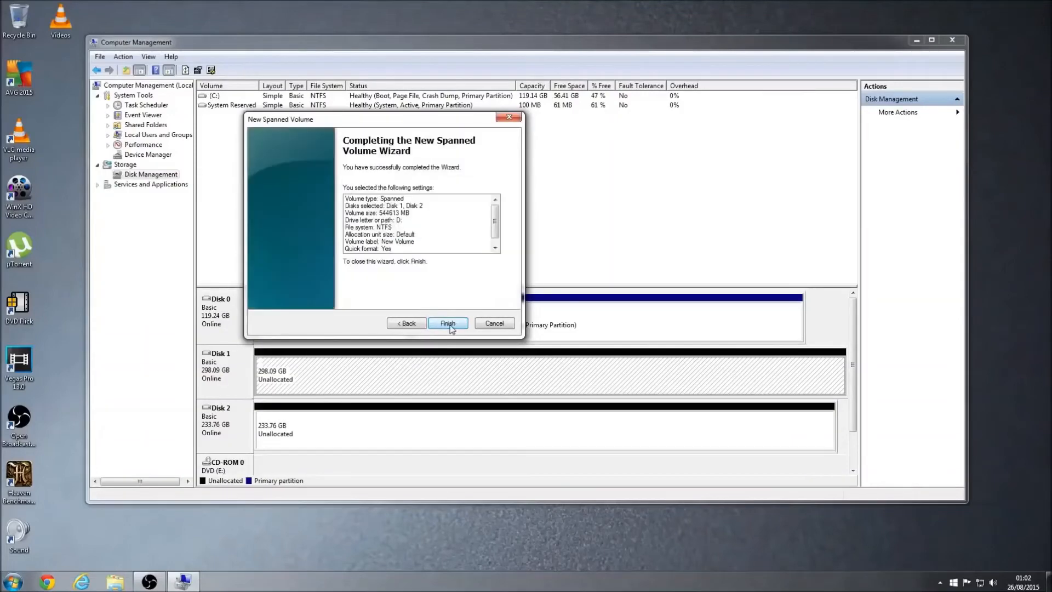
left_click(449, 325)
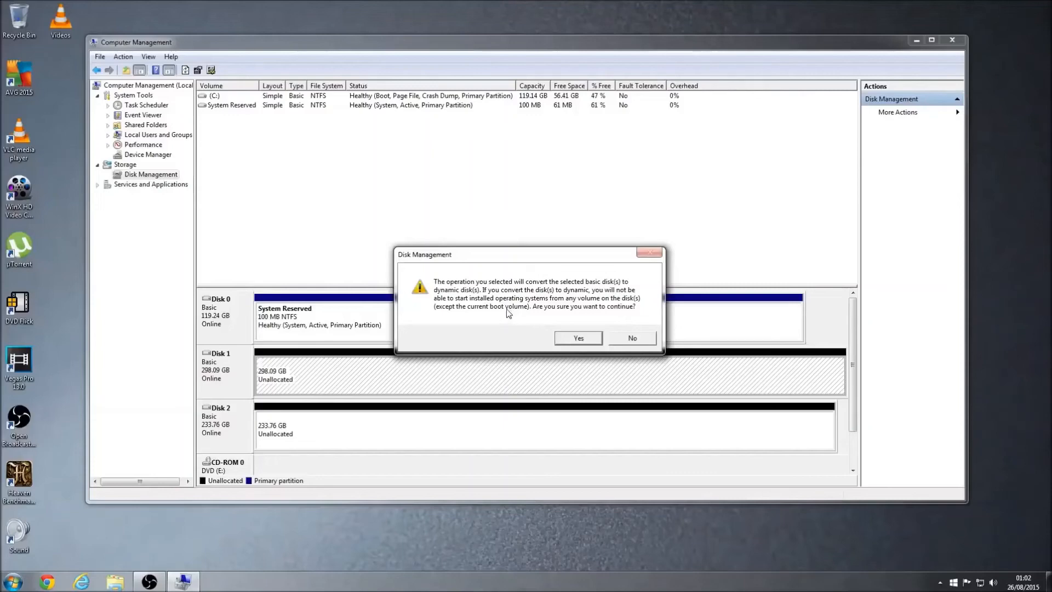
left_click(579, 338)
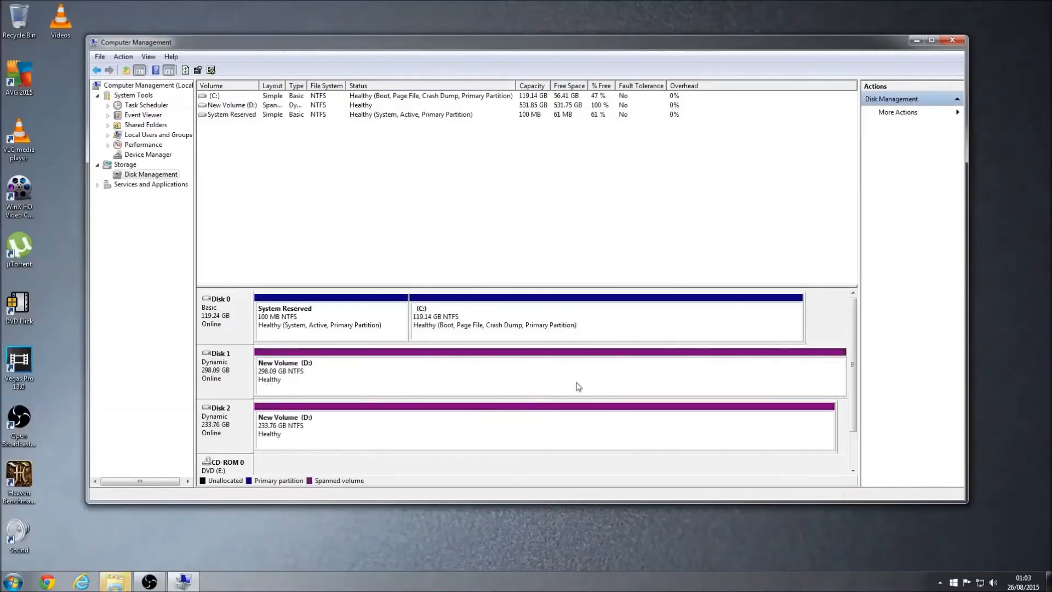
Close Computer Management, open the new D: volume's folder and view it among the drives in Computer
left_click(952, 40)
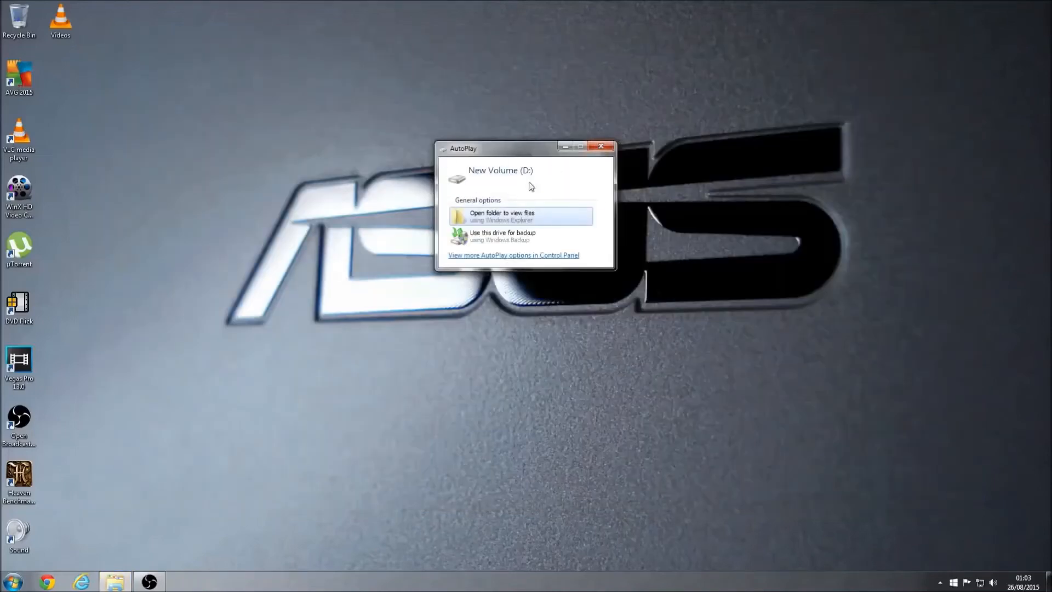
left_click(505, 219)
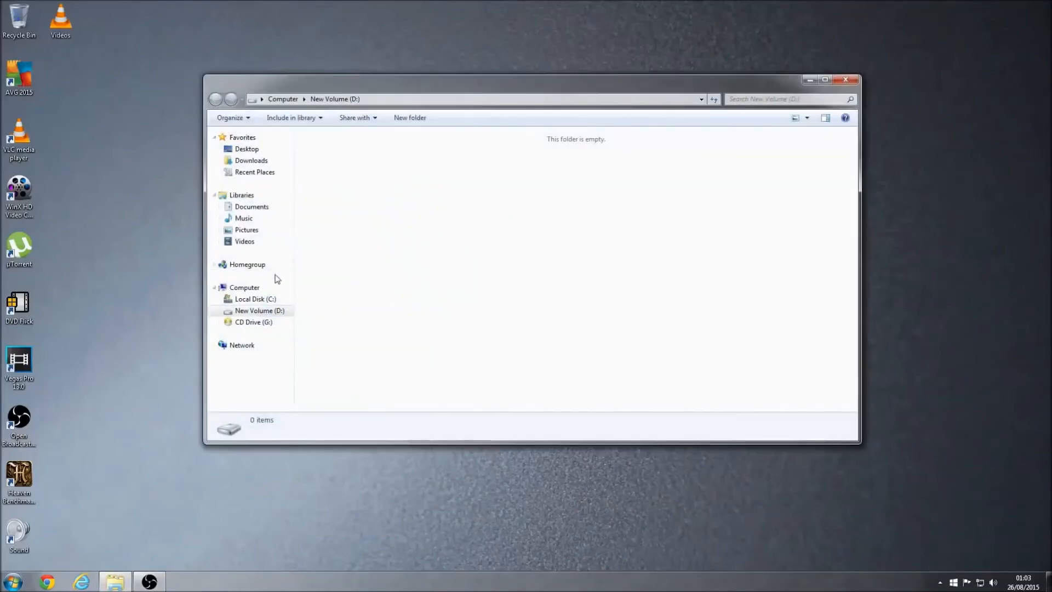
left_click(250, 290)
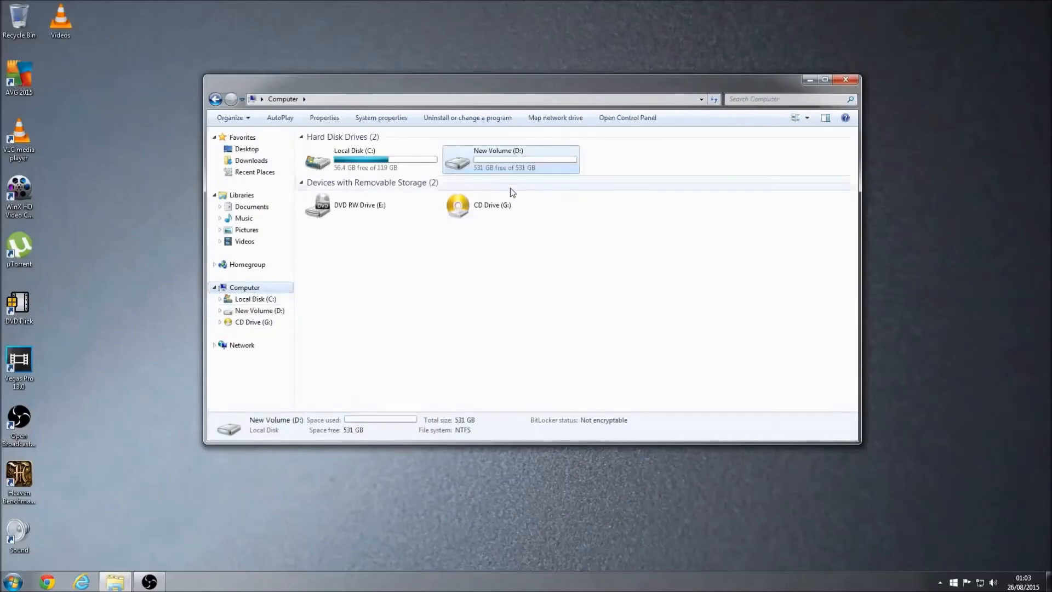